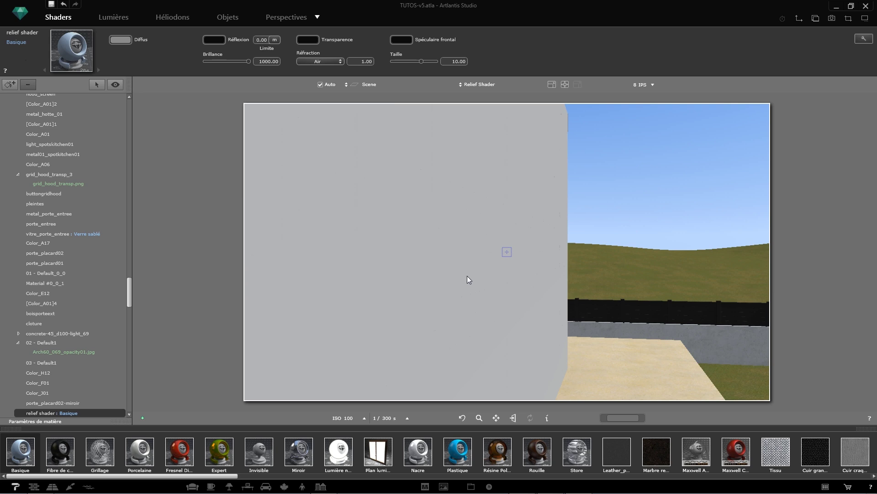
# Apply the Briques 105 wall shader to the blank grey wall and set its Relief, Normale and Effet 3D to 0.
pyautogui.click(34, 486)
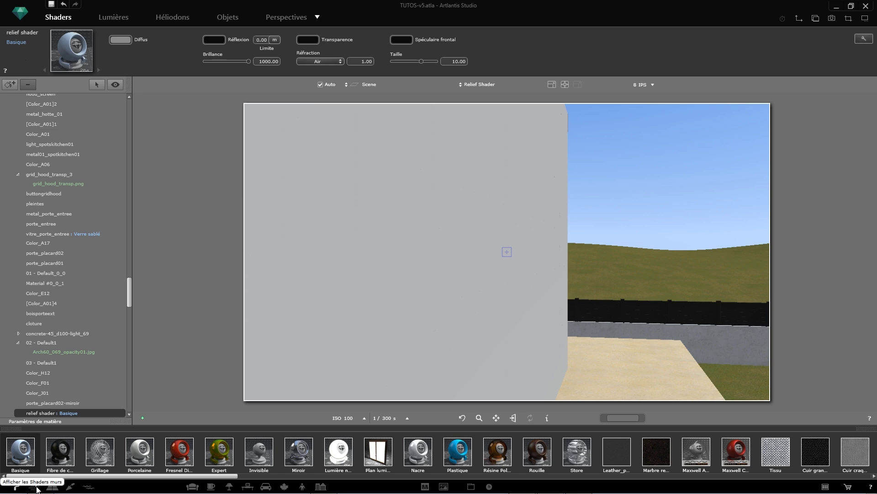
pyautogui.moveTo(583, 452); pyautogui.dragTo(454, 311)
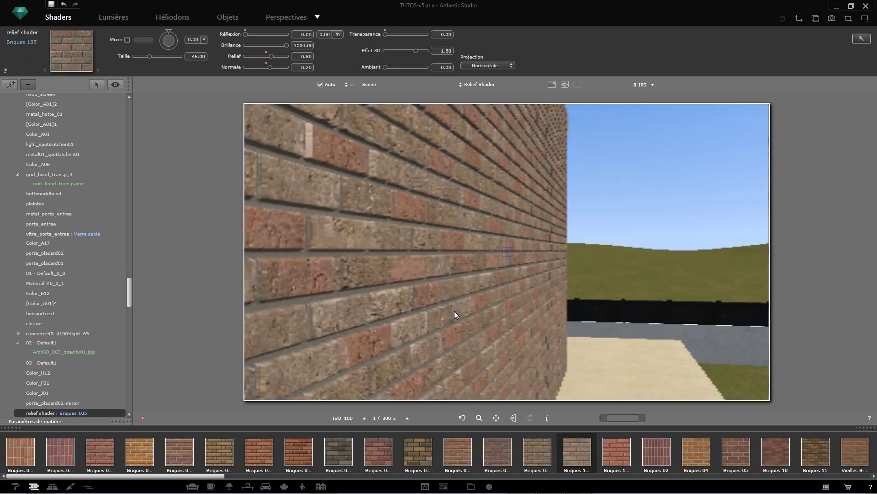
pyautogui.click(267, 53)
pyautogui.click(266, 63)
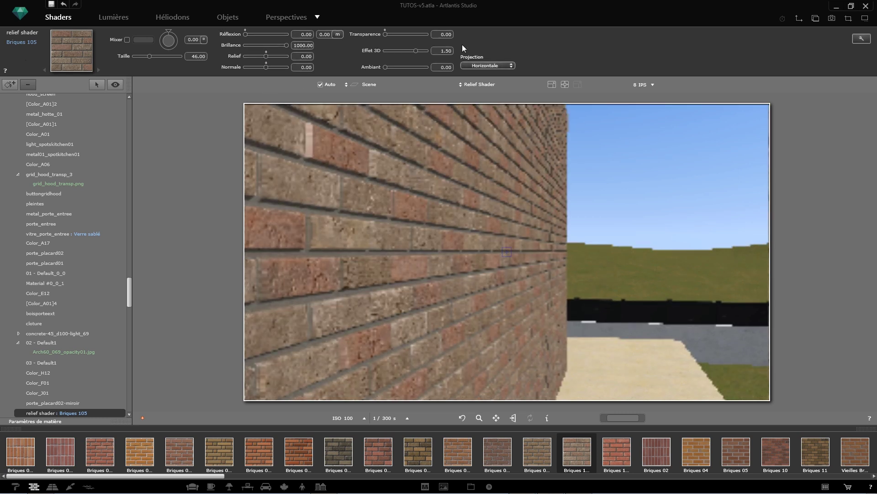
pyautogui.moveTo(415, 50); pyautogui.dragTo(359, 51)
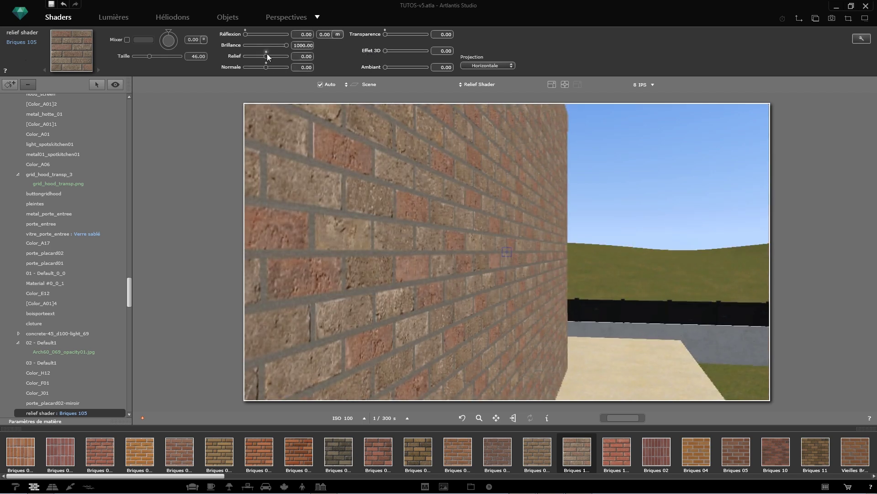
# Try the brick shader with Normale at 1.00 and Relief at 3.00 and 1.73, and reset both to 0.
pyautogui.moveTo(265, 56); pyautogui.dragTo(334, 75)
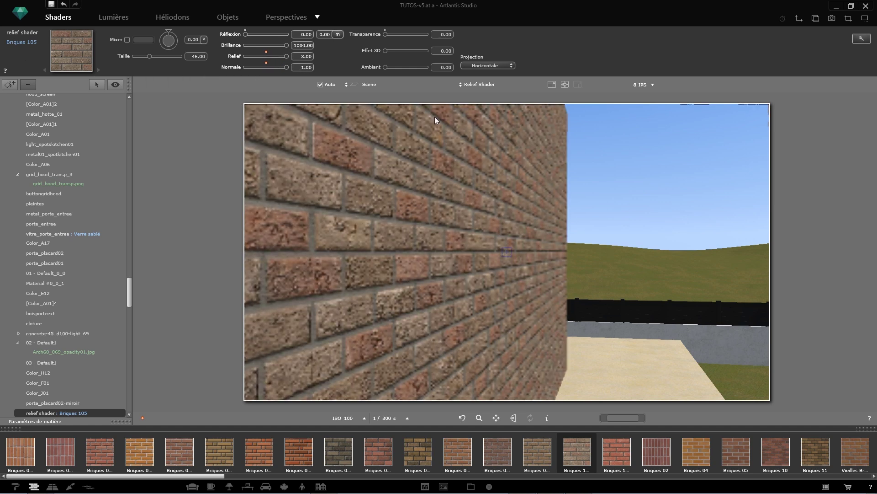
pyautogui.click(277, 56)
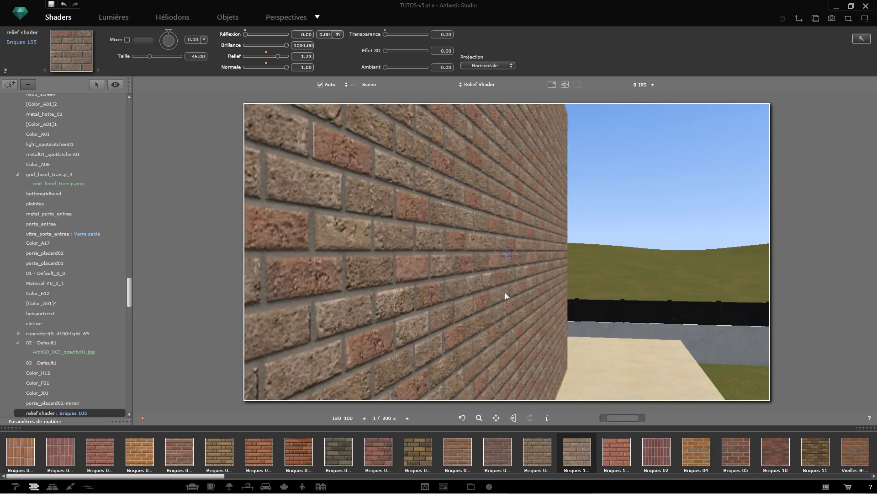
pyautogui.click(265, 52)
pyautogui.click(267, 62)
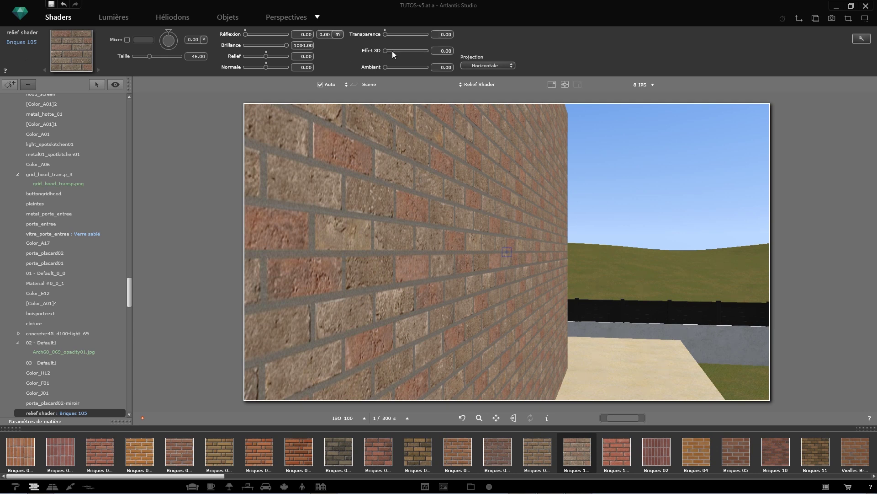
# Raise the brick shader's Effet 3D to 2.00.
pyautogui.moveTo(385, 51); pyautogui.dragTo(433, 52)
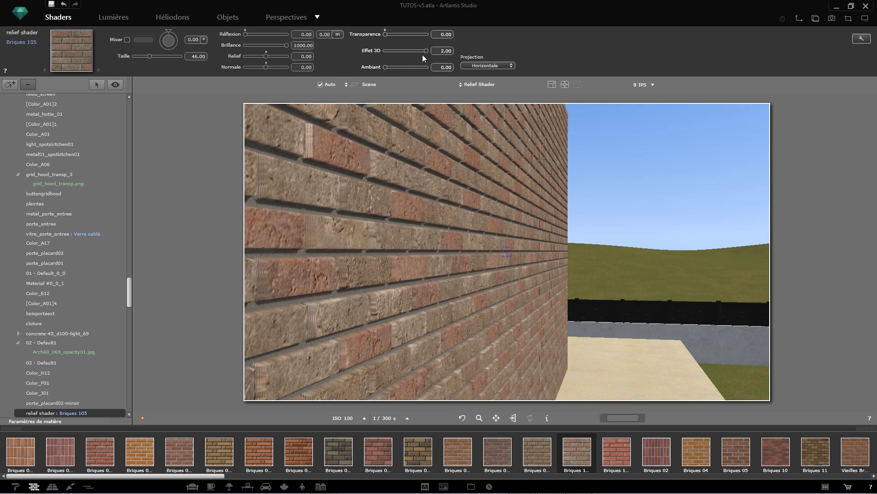
pyautogui.moveTo(426, 50); pyautogui.dragTo(492, 59)
# Switch to the Shader Inspector viewpoint and select the transparent sphere's material.
pyautogui.click(478, 85)
pyautogui.click(479, 64)
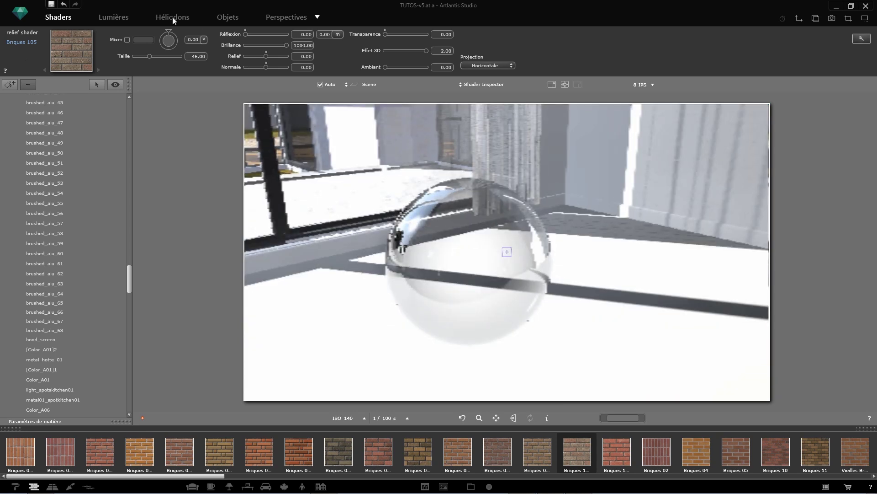
pyautogui.click(429, 216)
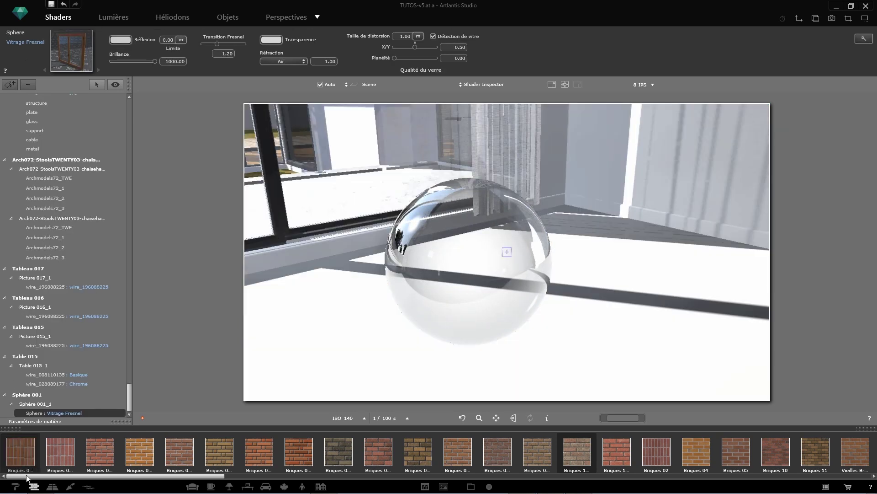
# Filter the basic shader library to the glass shaders and choose Vitrage Fresnel.
pyautogui.click(15, 487)
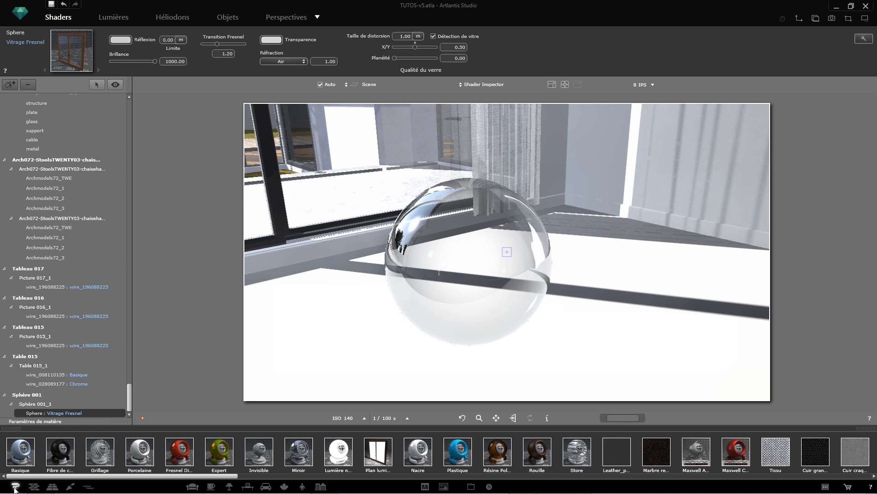
pyautogui.click(16, 487)
pyautogui.click(40, 455)
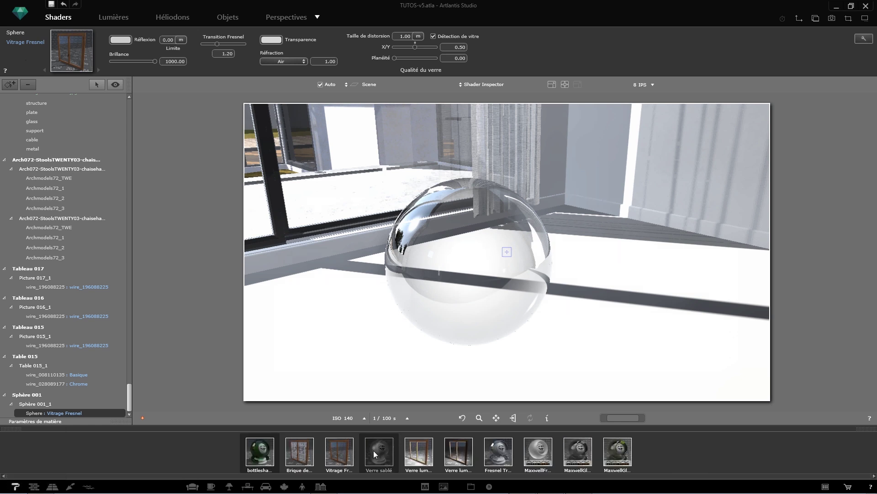
pyautogui.click(340, 450)
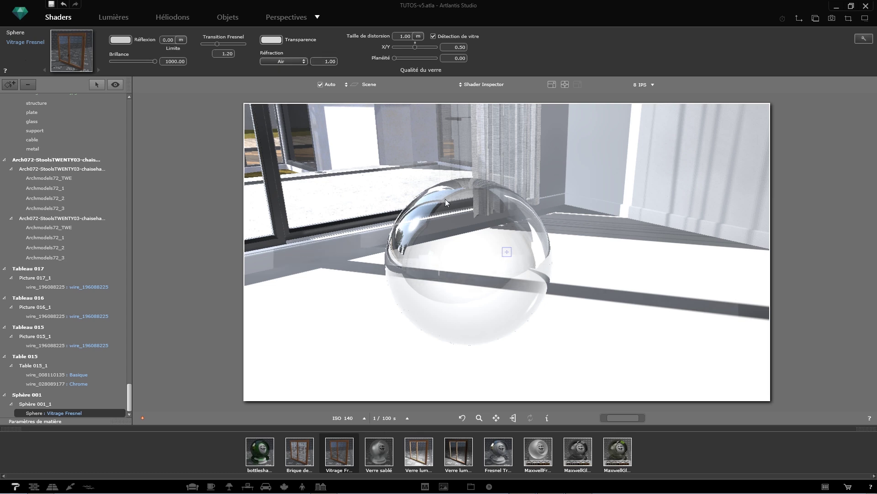
# Set the glass sphere's refraction to Verre, with an index of 1.50.
pyautogui.click(291, 61)
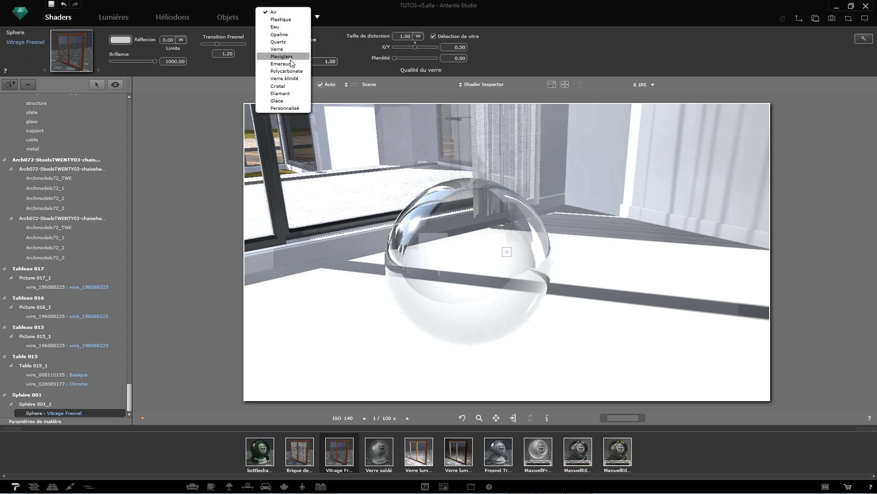
pyautogui.click(278, 45)
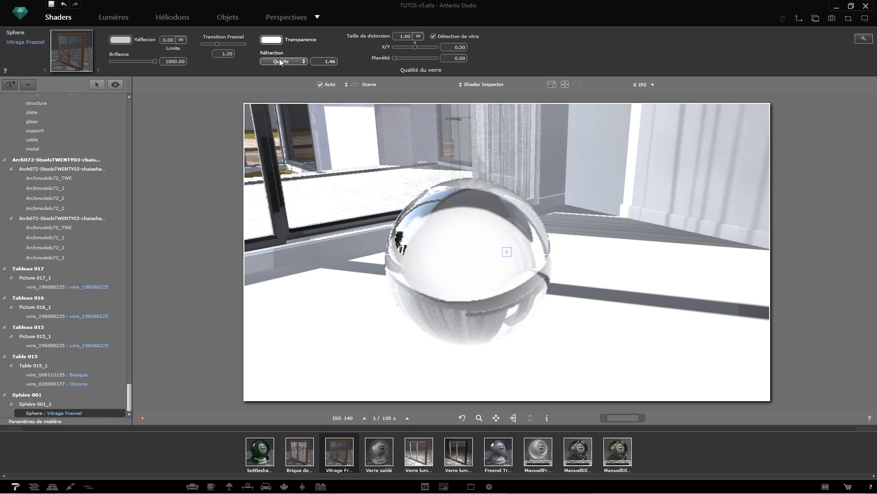
pyautogui.click(280, 61)
pyautogui.click(279, 46)
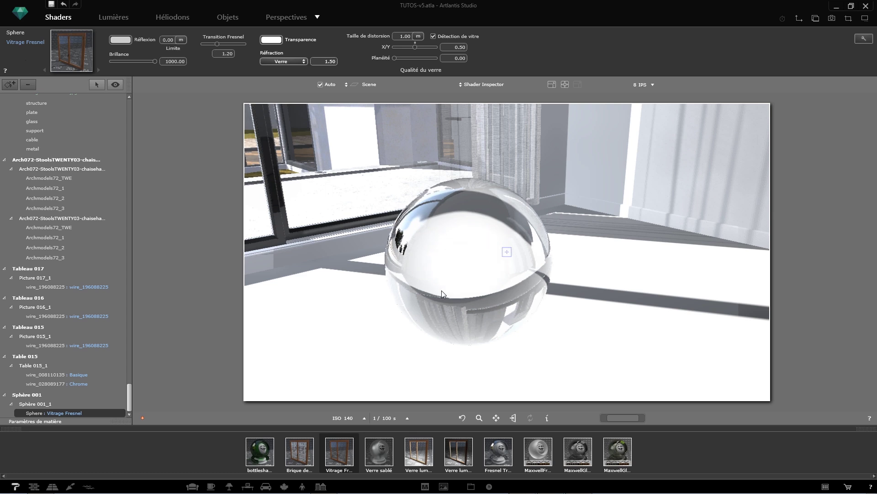
# Apply the Fresnel Diffus shader to the sphere and set its diffuse colour to bright red.
pyautogui.click(15, 486)
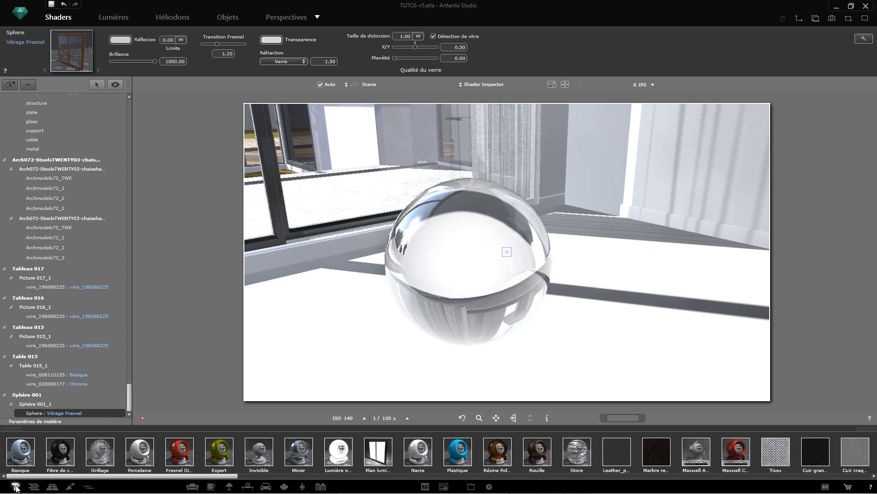
pyautogui.moveTo(189, 447); pyautogui.dragTo(481, 244)
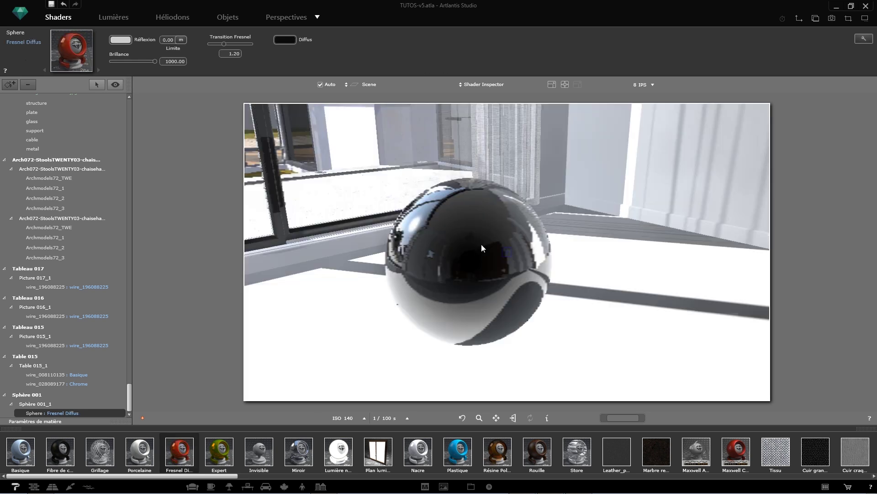
pyautogui.click(286, 42)
pyautogui.click(254, 55)
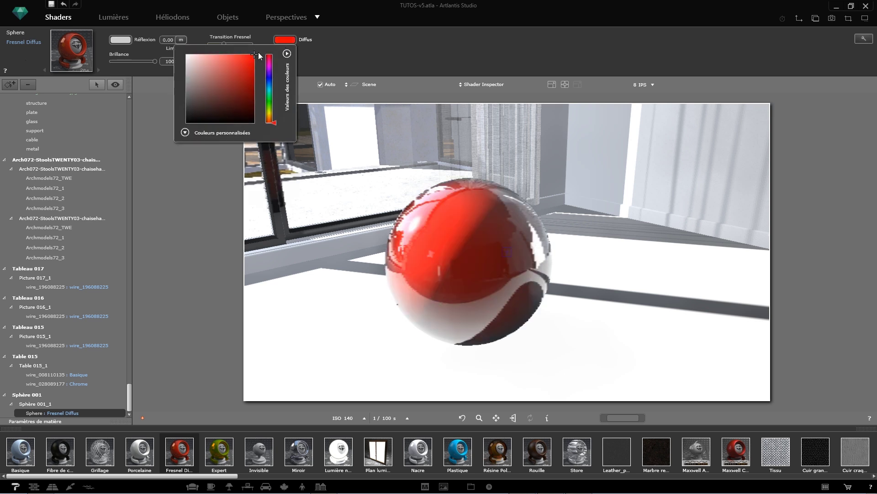
pyautogui.click(352, 51)
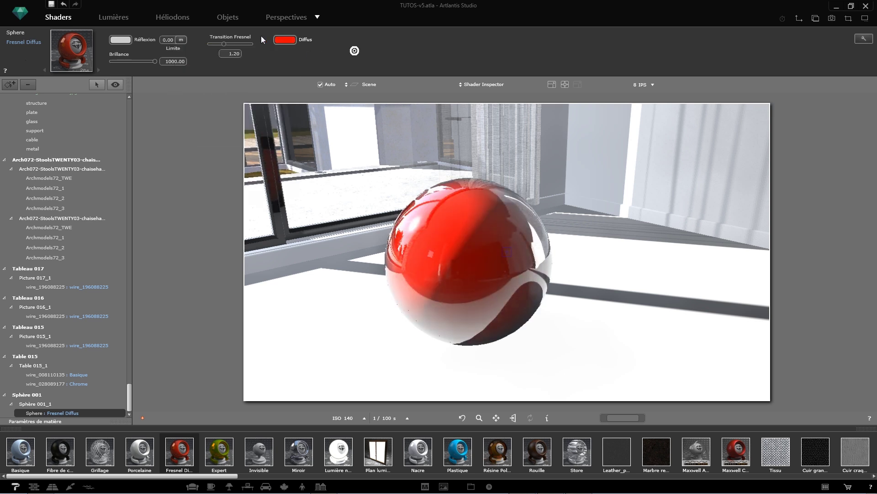
# Set the sphere's reflection colour to green and its Fresnel transition to 3.86.
pyautogui.click(121, 40)
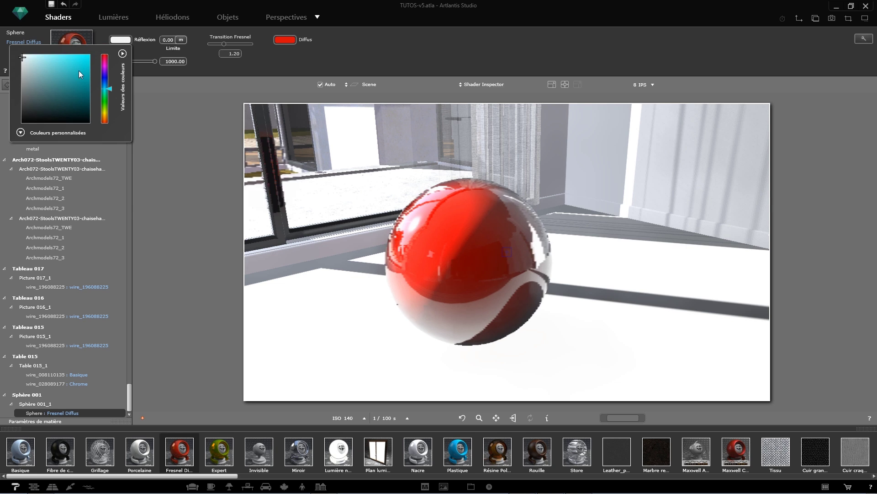
pyautogui.click(105, 96)
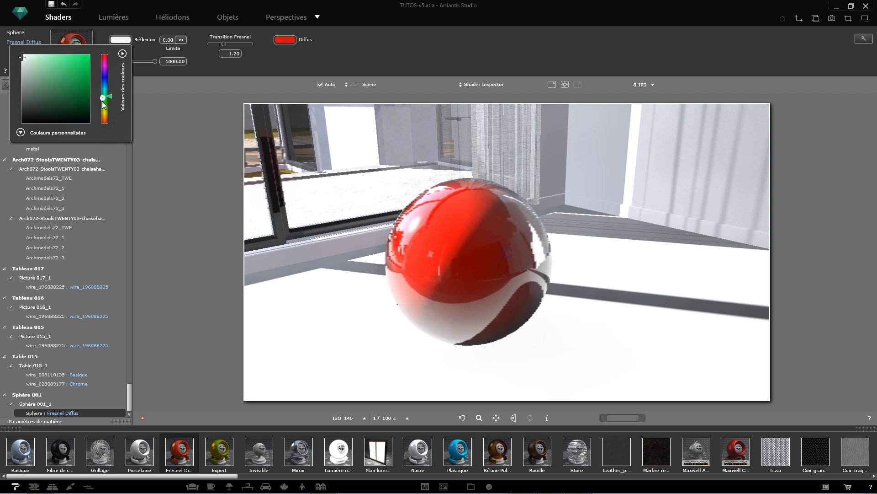
pyautogui.click(83, 56)
pyautogui.click(354, 50)
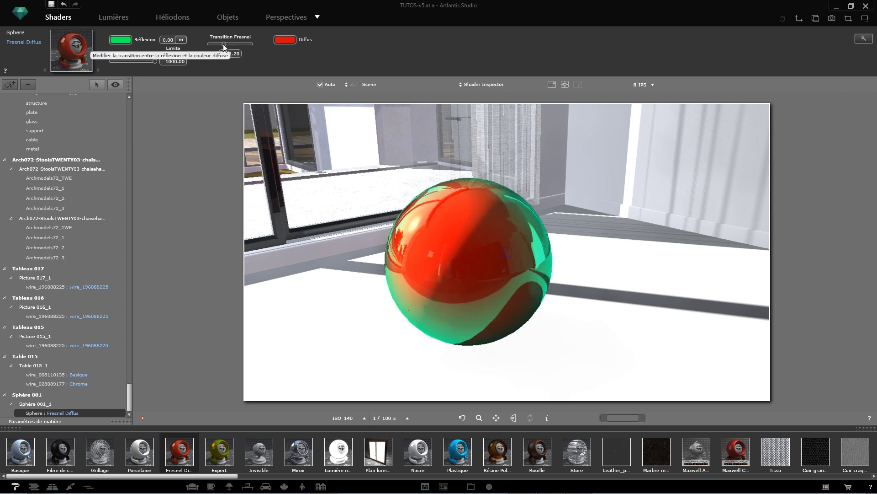
pyautogui.moveTo(223, 43); pyautogui.dragTo(241, 44)
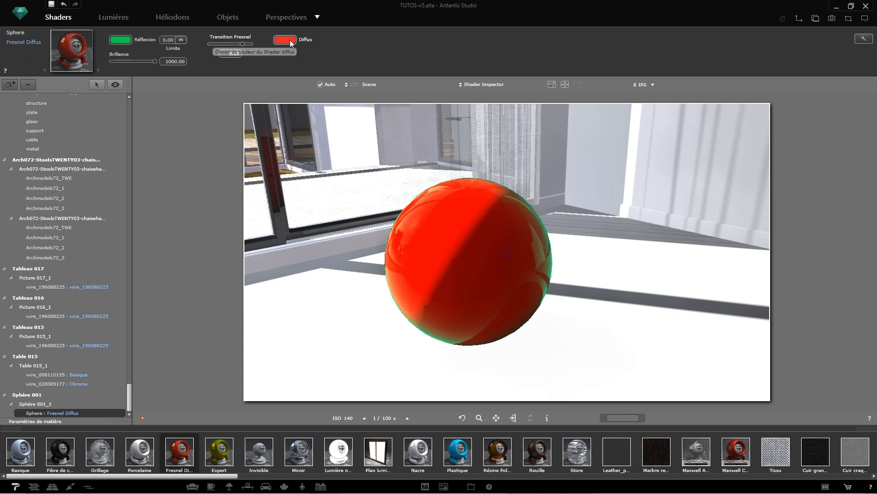
pyautogui.moveTo(242, 45)
pyautogui.mouseDown()
pyautogui.moveTo(223, 46)
pyautogui.moveTo(237, 42)
pyautogui.mouseUp()
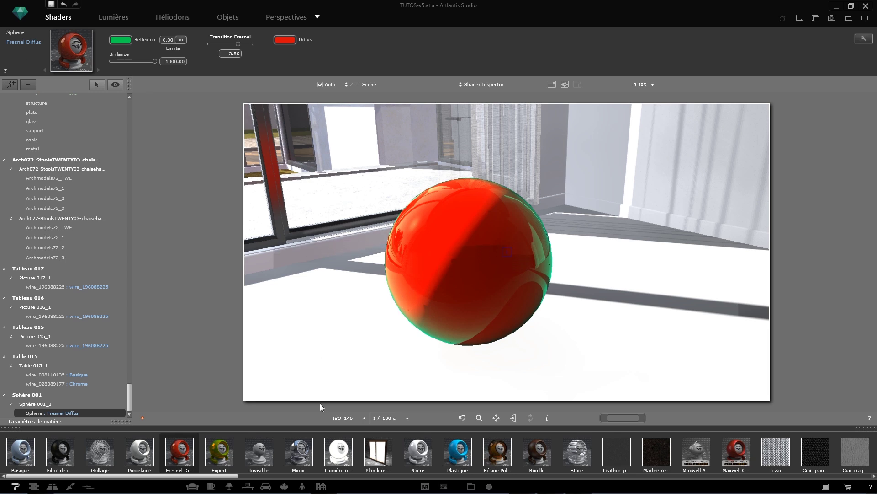
# Apply the Lumière néon shader to the sphere and the Chêne 002 parquet shader to the room's floor.
pyautogui.moveTo(337, 456); pyautogui.dragTo(440, 265)
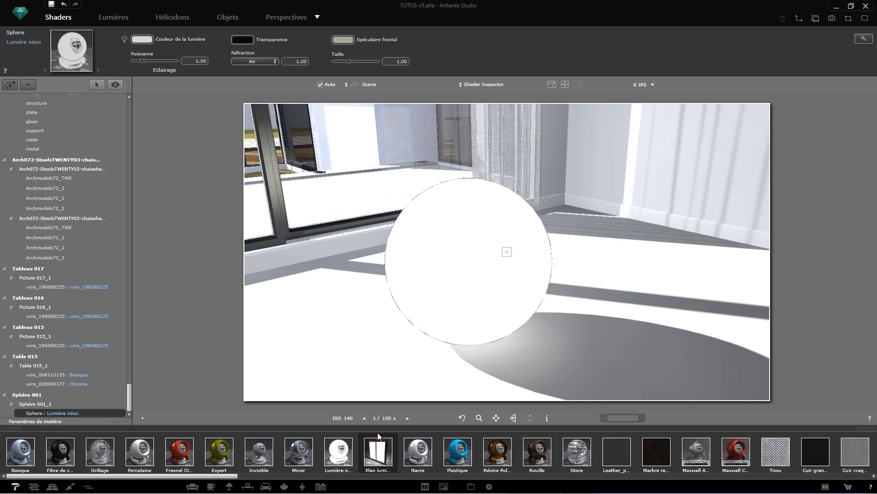
pyautogui.click(52, 486)
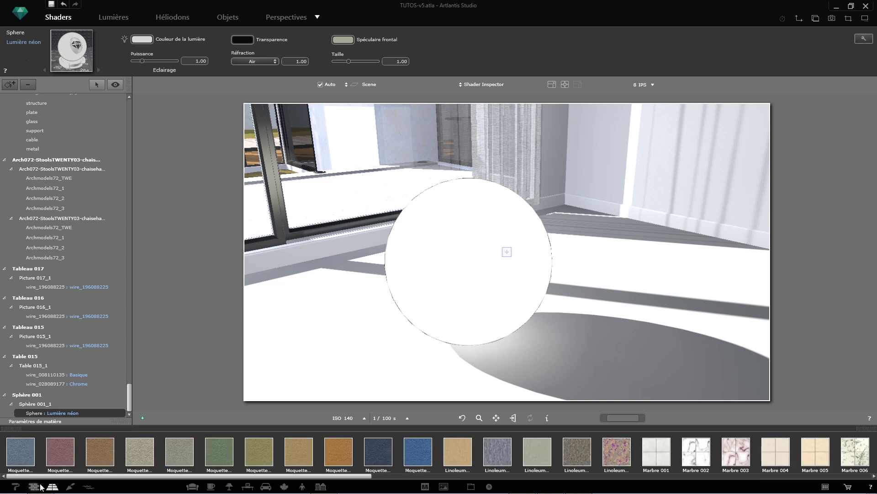
pyautogui.click(52, 486)
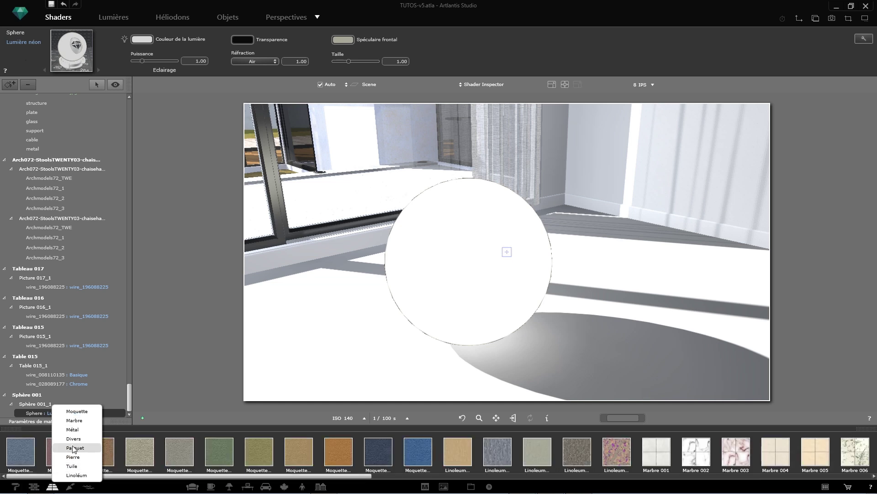
pyautogui.click(73, 447)
pyautogui.moveTo(505, 452); pyautogui.dragTo(528, 374)
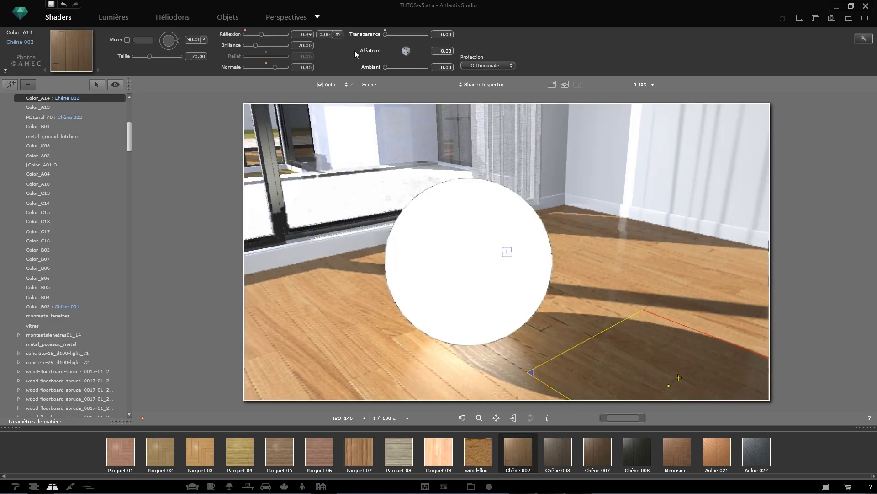
# Delete the white glowing sphere object from the scene.
pyautogui.click(240, 18)
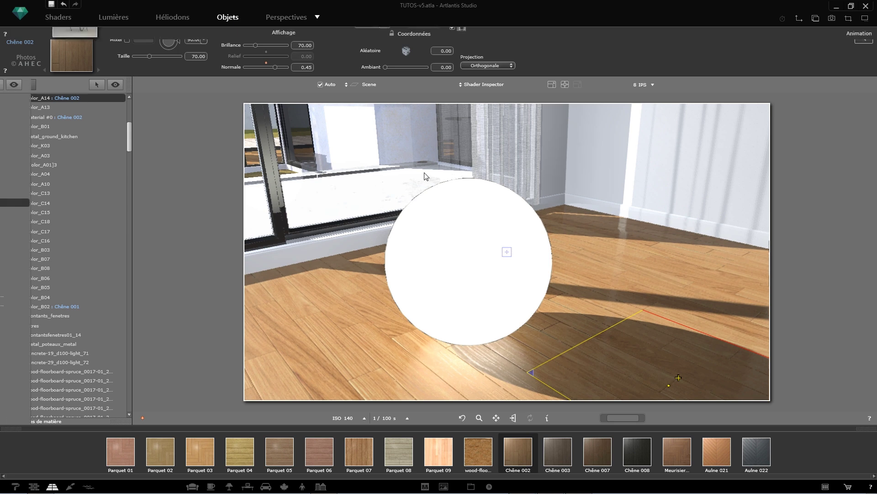
pyautogui.click(440, 204)
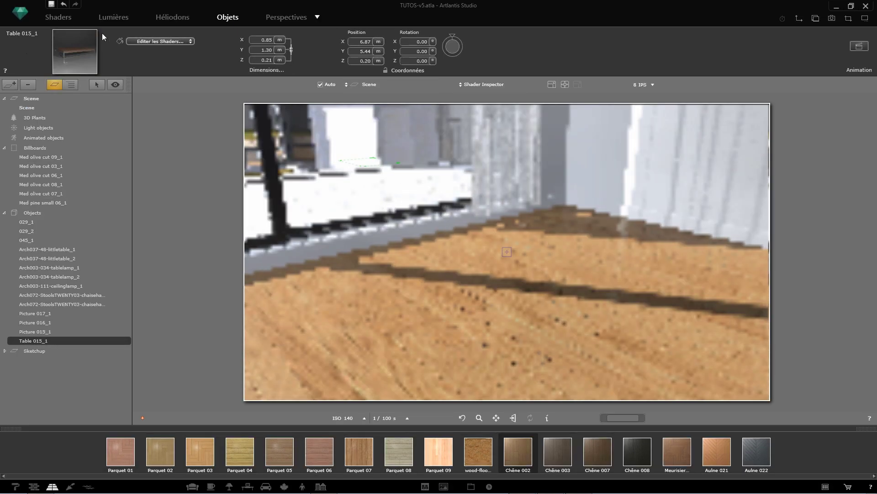
# Reposition the Chêne 002 parquet texture on the floor, moving its placement frame towards the window.
pyautogui.click(57, 16)
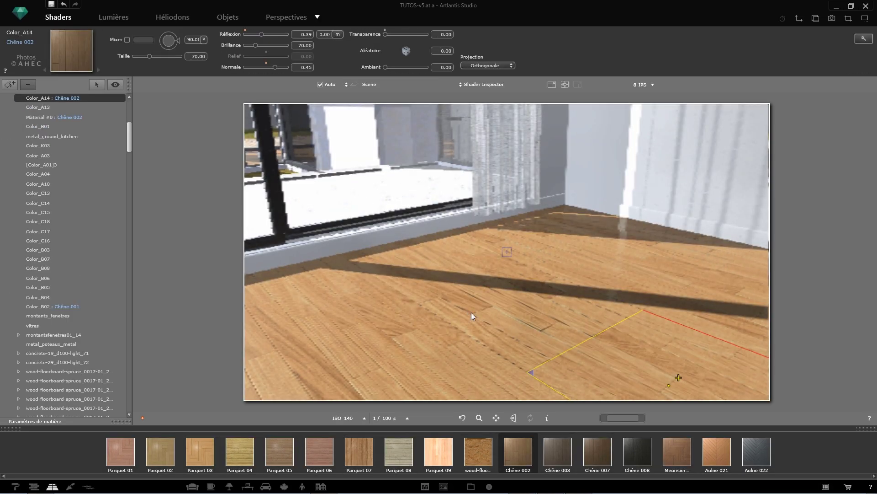
pyautogui.moveTo(683, 383); pyautogui.dragTo(517, 306)
pyautogui.moveTo(435, 300); pyautogui.dragTo(522, 315)
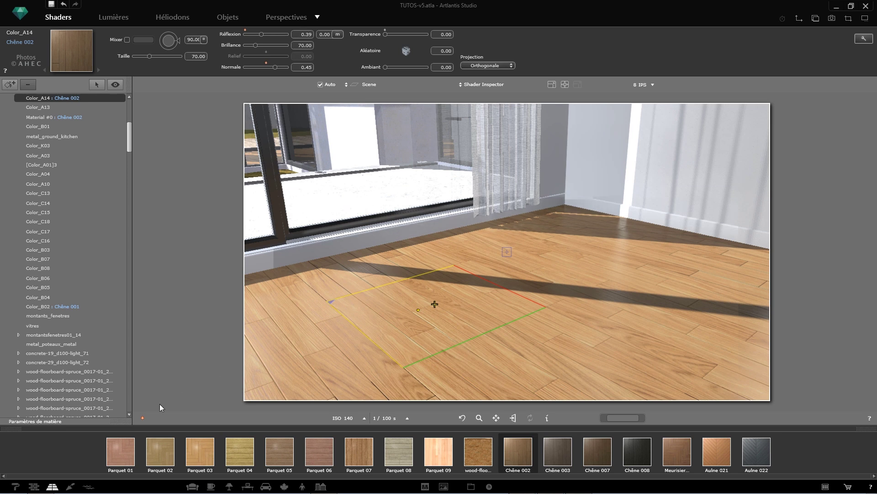
# Filter the wall shaders to Mosaïque and apply the Mix 25015-D mosaic to the bedroom wall.
pyautogui.click(34, 486)
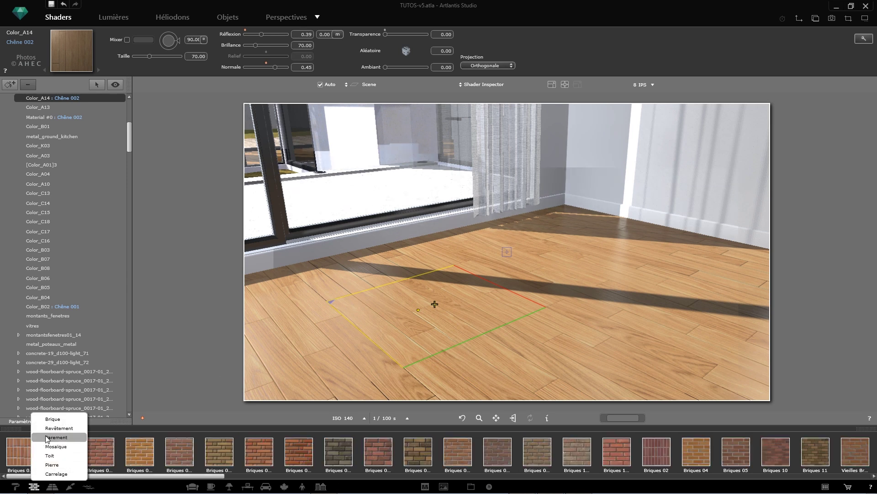
pyautogui.click(48, 446)
pyautogui.moveTo(458, 451); pyautogui.dragTo(600, 157)
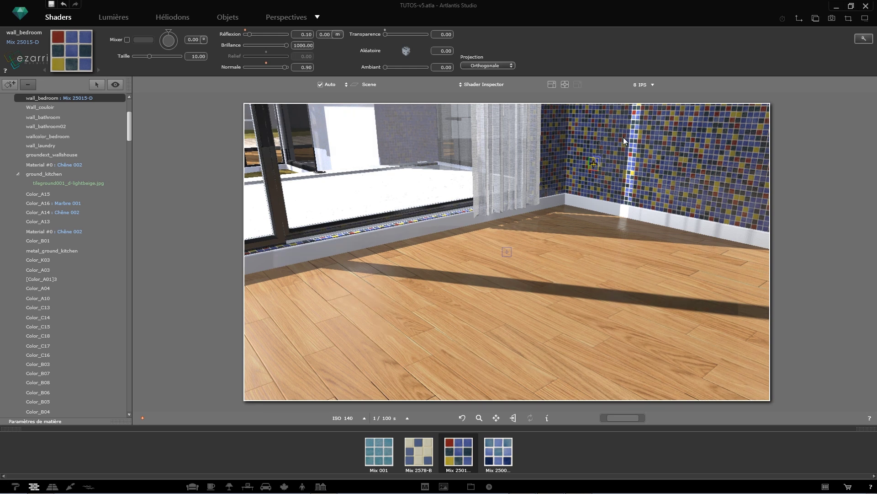
# Switch to the Natural shaders view, select the grassy hill's material and show the ground, lawn and water shaders in the catalogue.
pyautogui.click(480, 84)
pyautogui.click(482, 86)
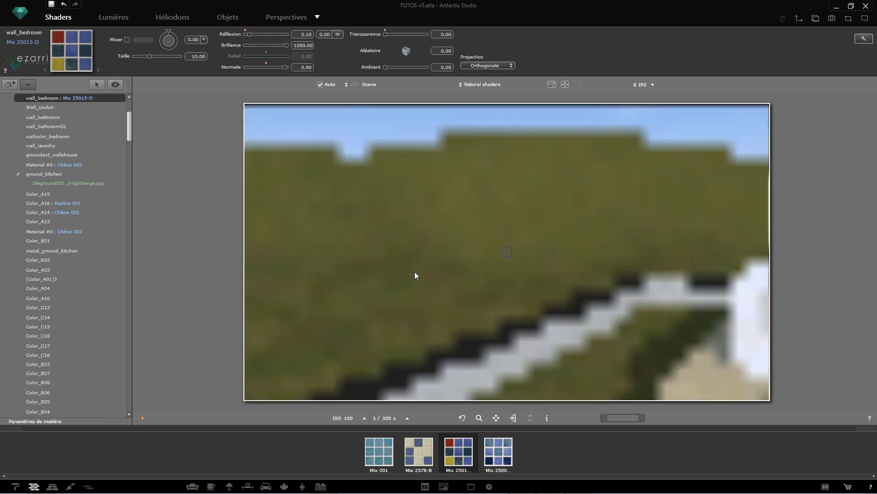
pyautogui.click(371, 213)
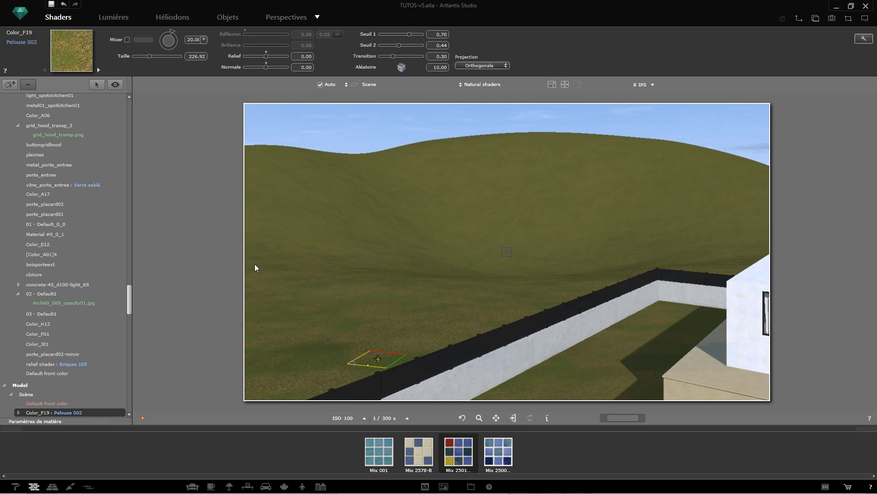
pyautogui.click(89, 488)
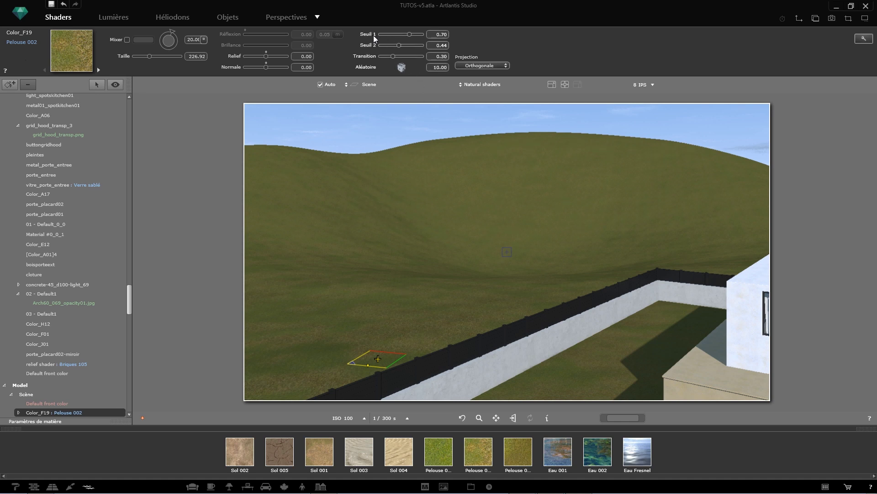
# Reset Pelouse 002's Seuil 1, Seuil 2 and Transition to 0.00 and delete the texture nested under Color_F19.
pyautogui.moveTo(392, 56); pyautogui.dragTo(377, 45)
pyautogui.scroll(-2, 55, 334)
pyautogui.click(19, 354)
pyautogui.click(42, 365)
pyautogui.press('Delete')
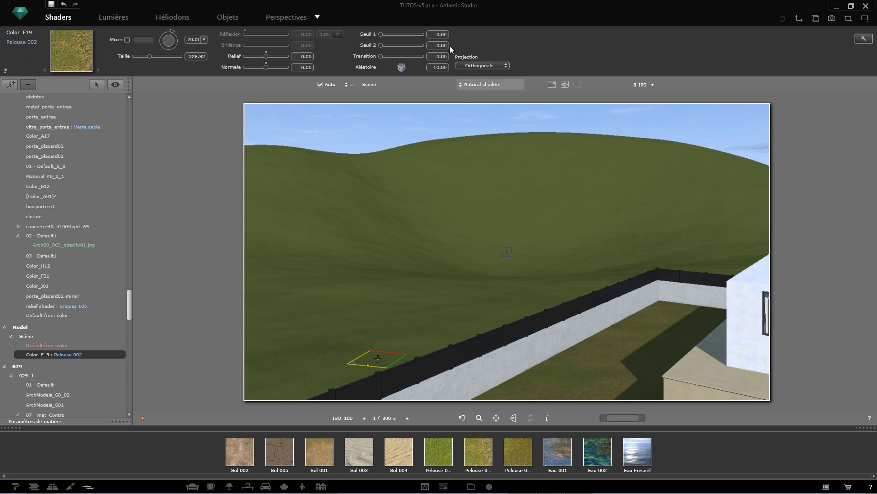
# Set the Pelouse 002 blending on the hill to Seuil 1 0.32, Seuil 2 0.24 and Transition 0.20, checking a grass patch close up.
pyautogui.moveTo(380, 34); pyautogui.dragTo(396, 30)
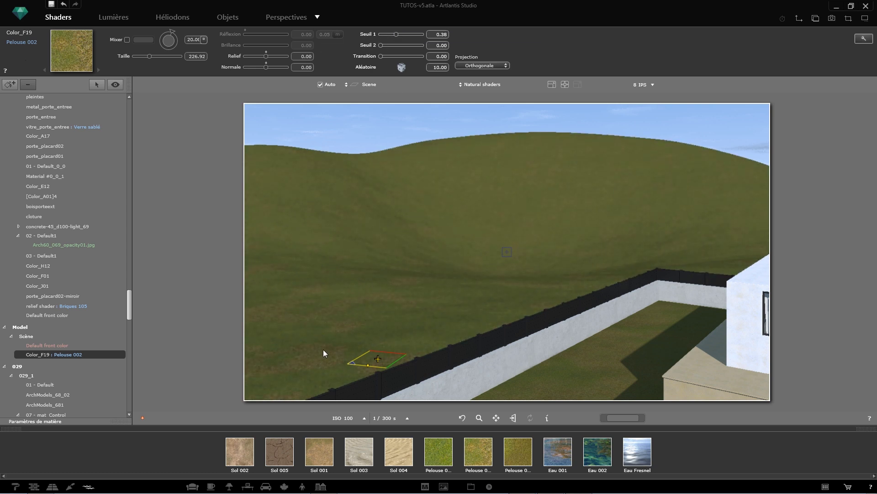
pyautogui.click(479, 418)
pyautogui.moveTo(297, 325); pyautogui.dragTo(357, 371)
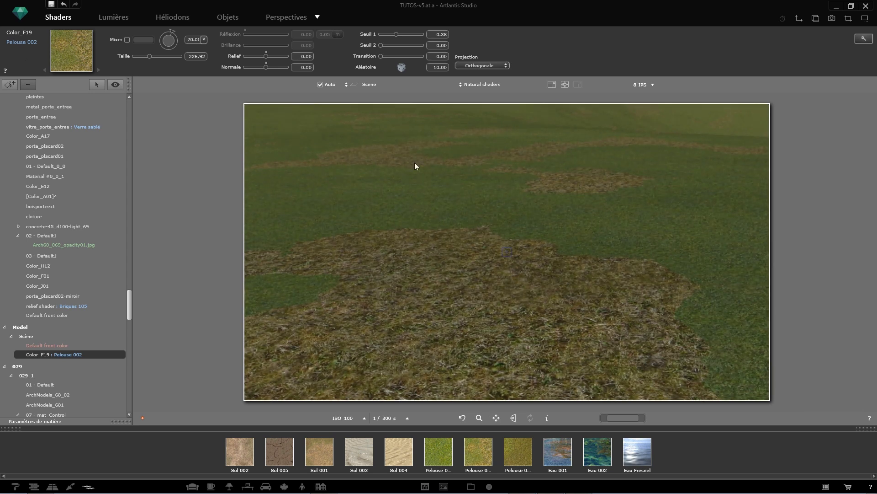
pyautogui.moveTo(395, 34)
pyautogui.mouseDown()
pyautogui.moveTo(382, 38)
pyautogui.moveTo(394, 32)
pyautogui.mouseUp()
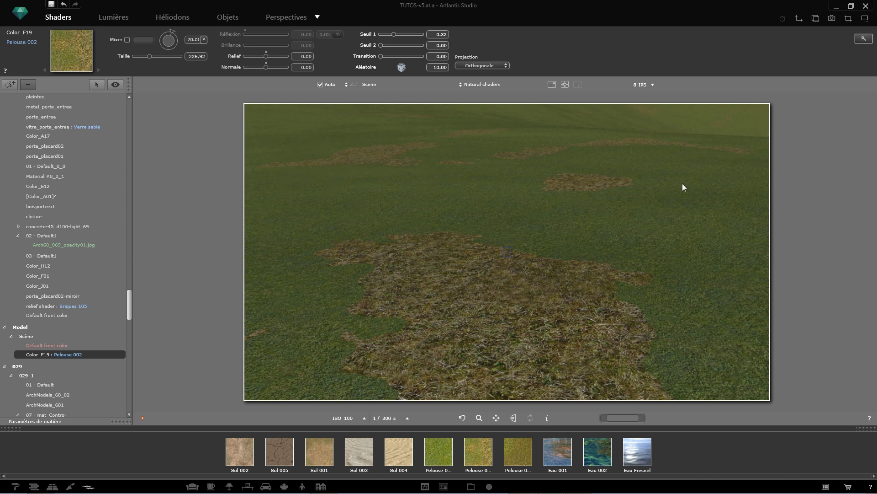
pyautogui.moveTo(380, 45); pyautogui.dragTo(391, 43)
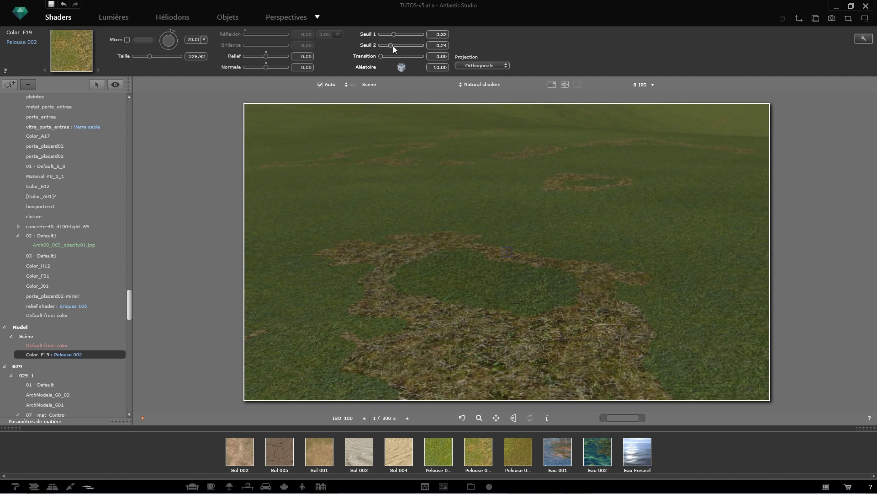
pyautogui.moveTo(378, 56); pyautogui.dragTo(390, 52)
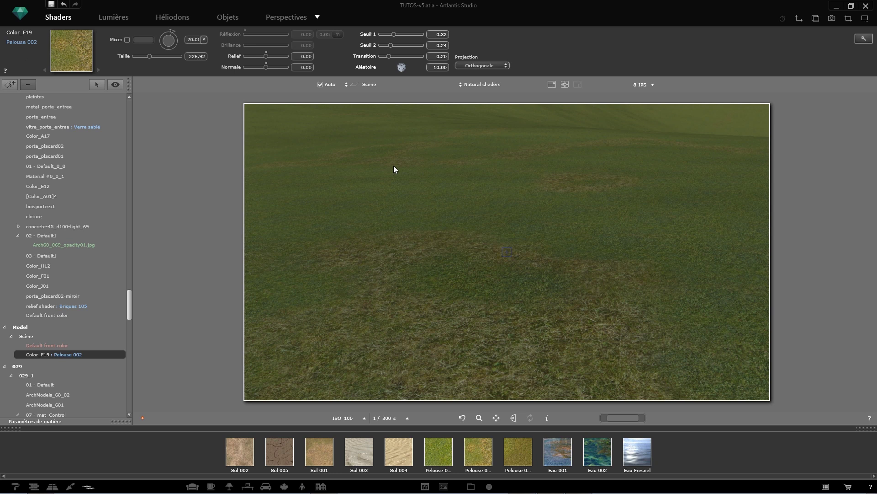
# Apply the Sol 001 shader to the grass terrain and reset its Seuil 2 and Transition to 0.00.
pyautogui.moveTo(326, 437); pyautogui.dragTo(390, 305)
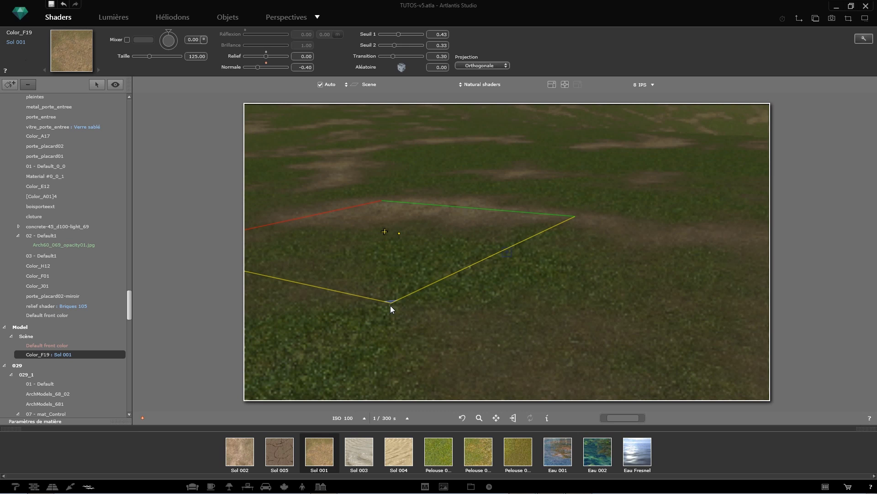
pyautogui.moveTo(393, 56); pyautogui.dragTo(372, 47)
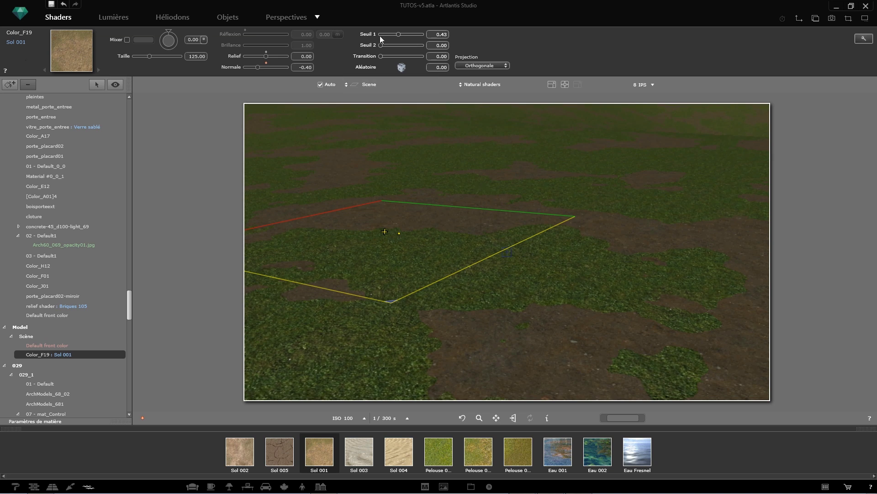
# Set Sol 001's Seuil 2 to 0.29 and its Transition to 0.30, then raise the Transition to 0.60.
pyautogui.moveTo(380, 45); pyautogui.dragTo(393, 40)
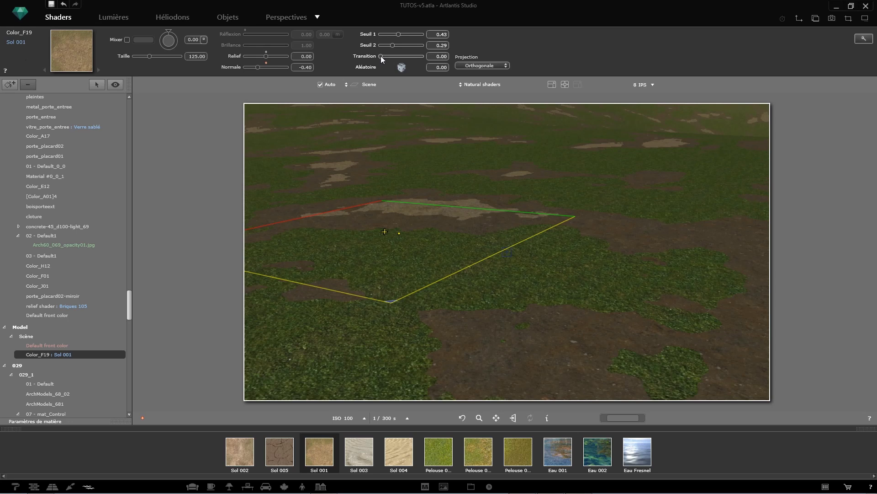
pyautogui.moveTo(380, 56); pyautogui.dragTo(393, 51)
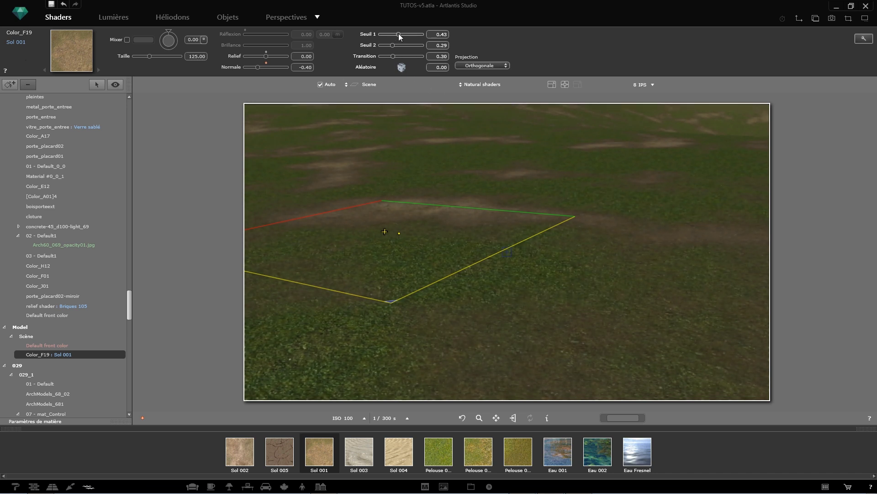
pyautogui.moveTo(393, 56); pyautogui.dragTo(404, 50)
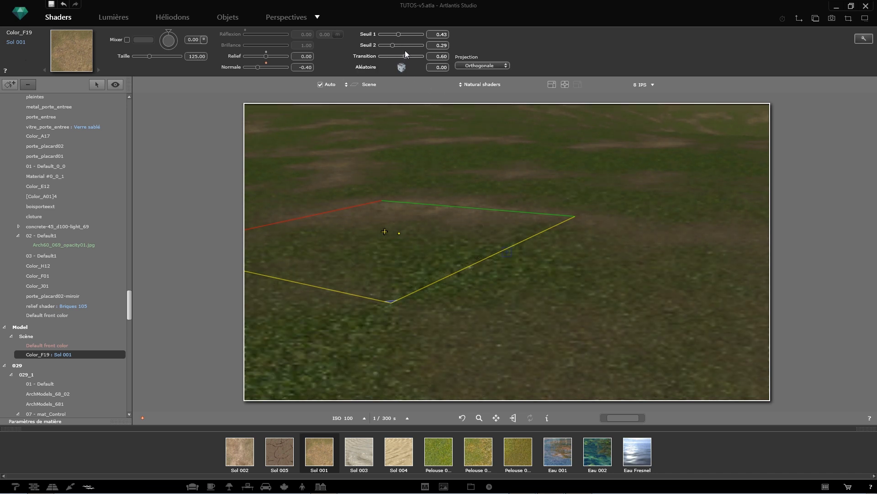
pyautogui.click(461, 418)
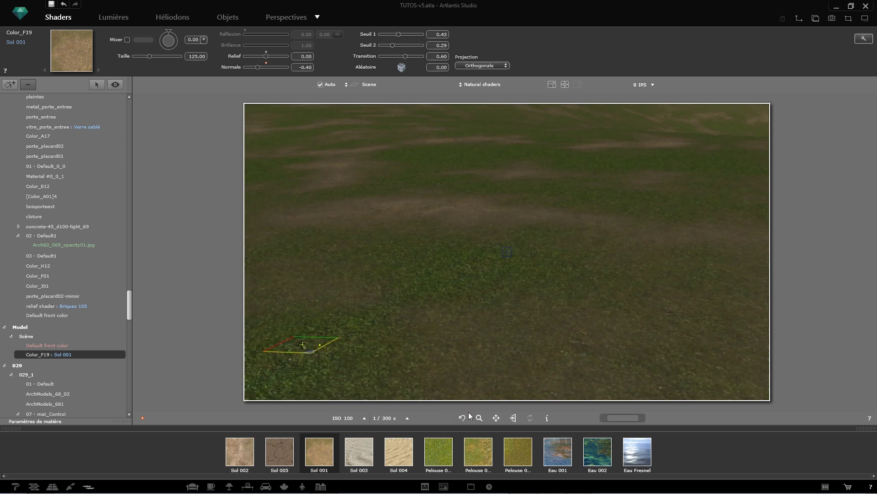